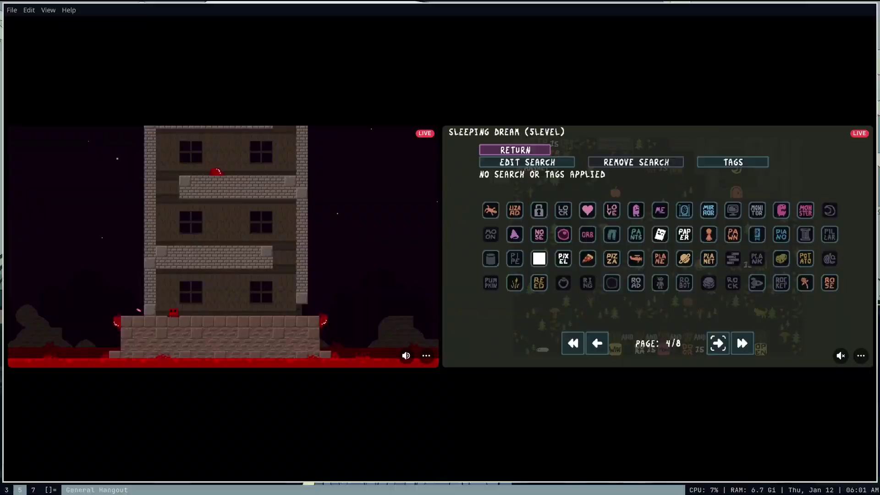
Glance at the Steam library workspace, then return to the General Hangout call
{"action": "key", "text": "super+7"}
{"action": "key", "text": "super+5"}
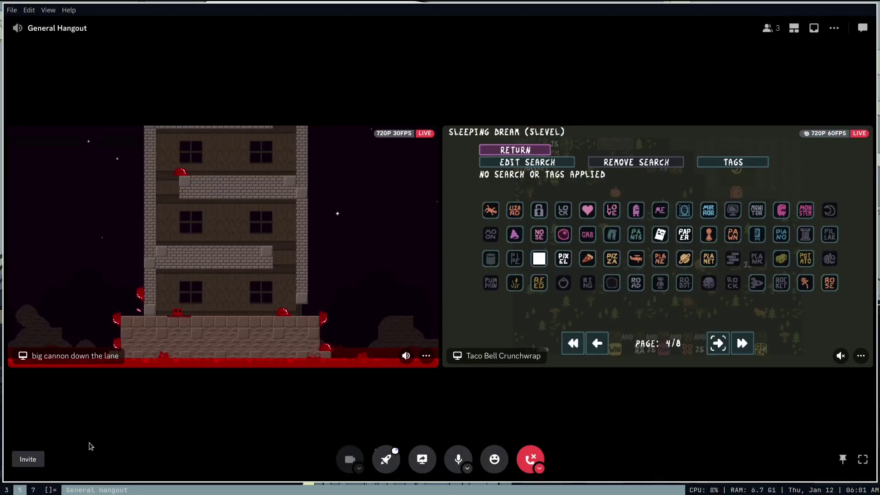